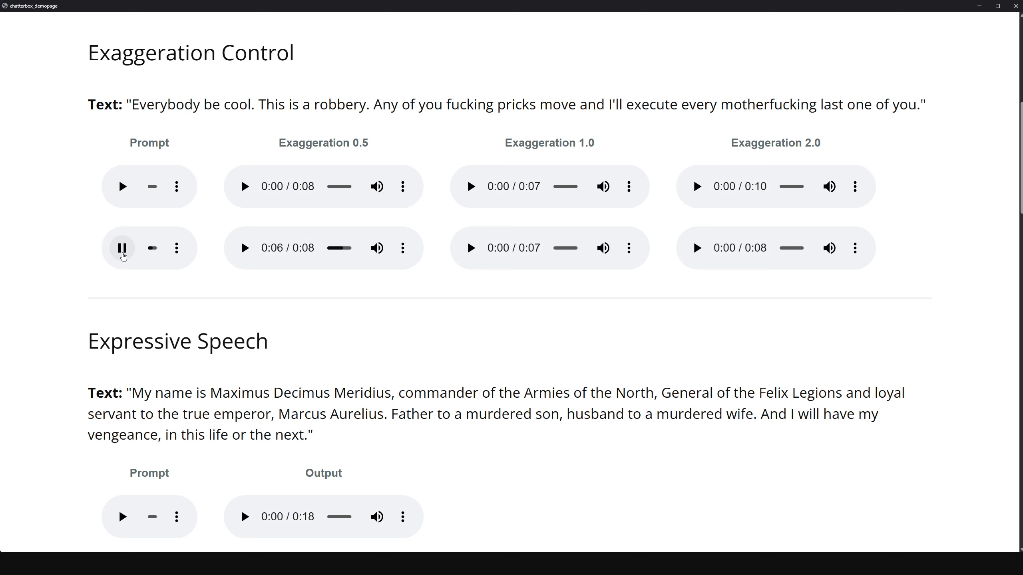
Step: Listen to the second Exaggeration Control row's samples at exaggeration 0.5, 1.0 and 2.0, stopping the prompt playback first
click(123, 253)
drag(339, 248, 284, 250)
click(244, 249)
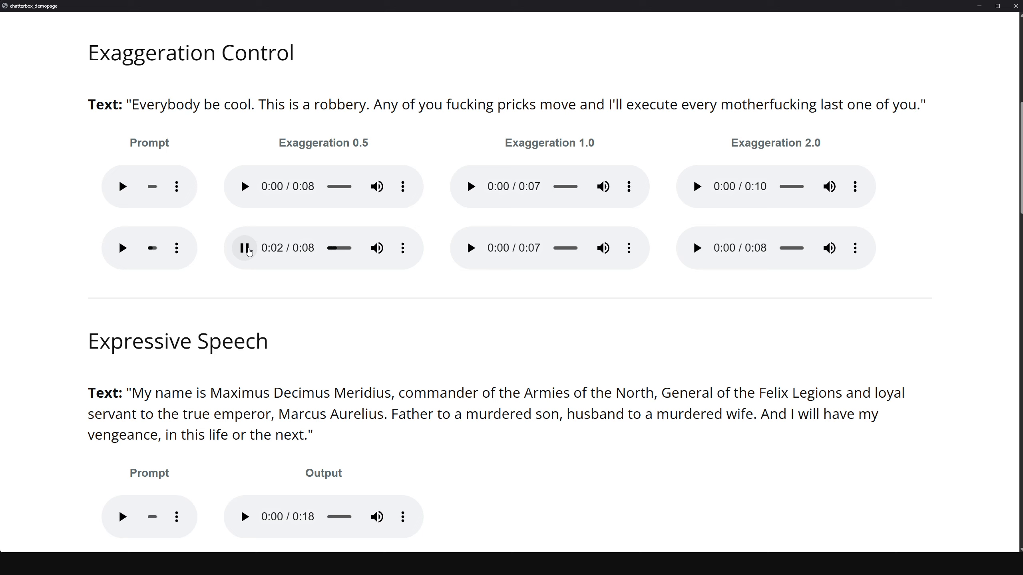
click(473, 254)
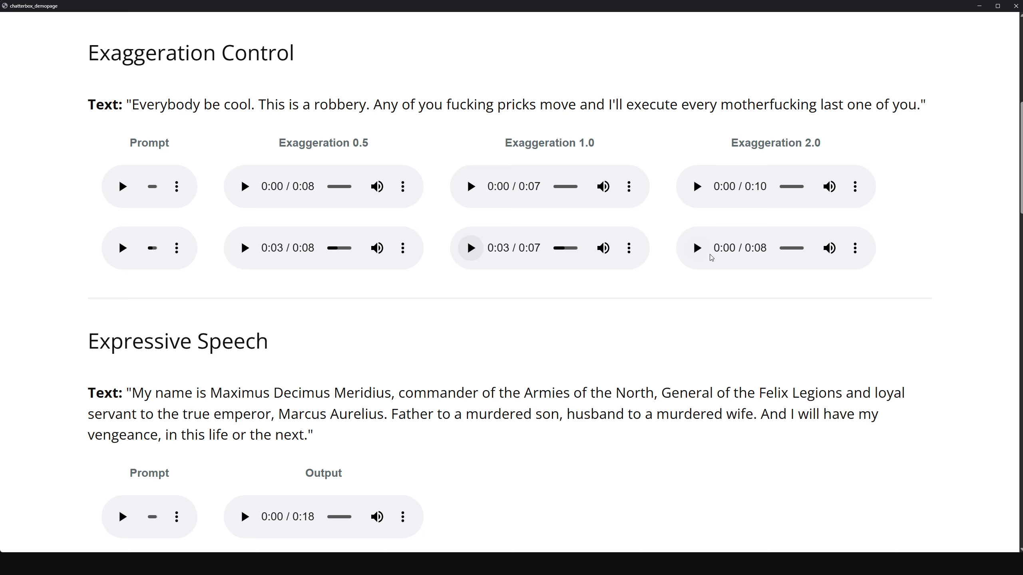
click(698, 255)
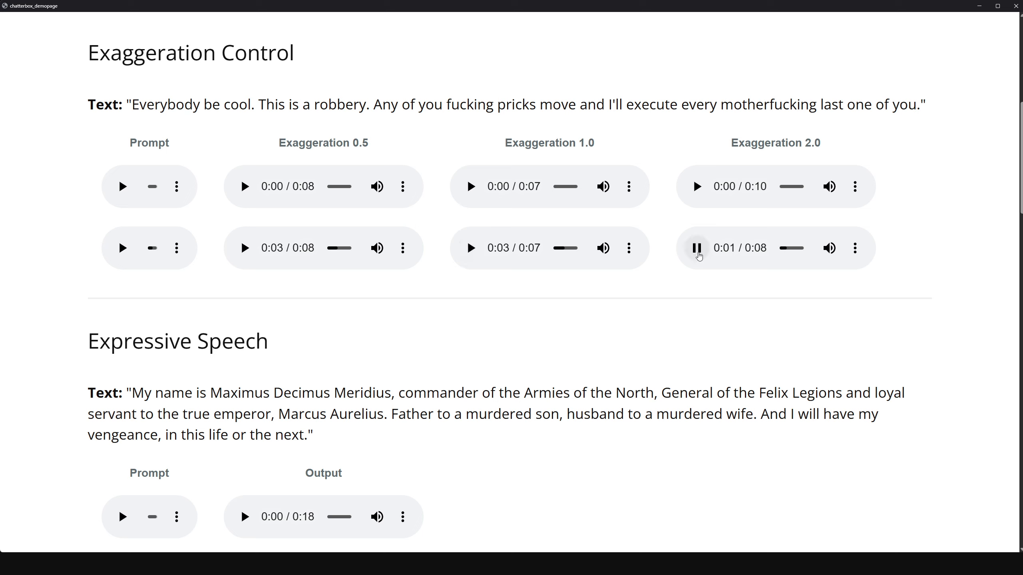
click(700, 256)
Step: Listen to the first Expressive Speech prompt and its generated output for the Maximus Decimus Meridius text
scroll(133, 327, down, 4)
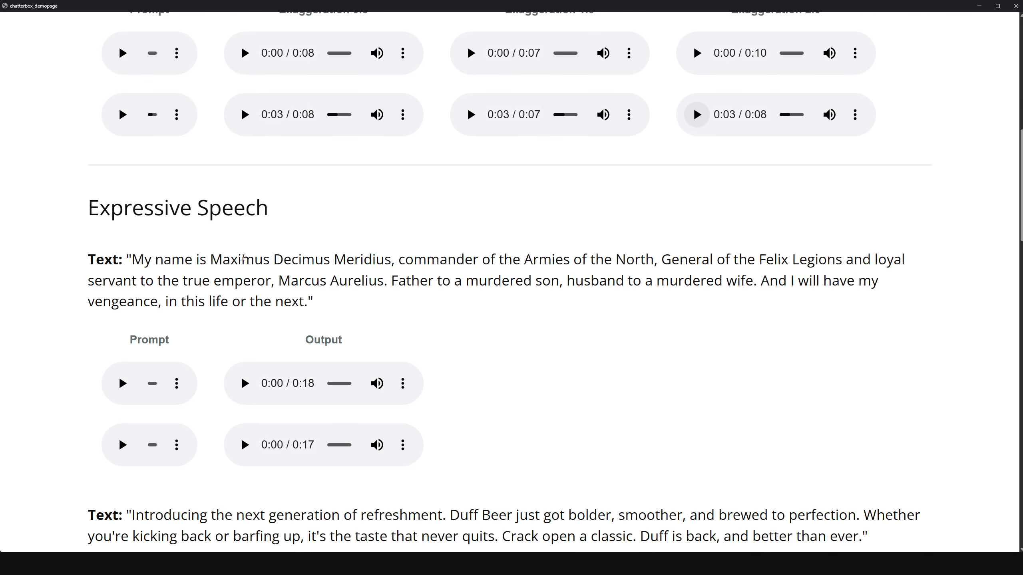
click(120, 357)
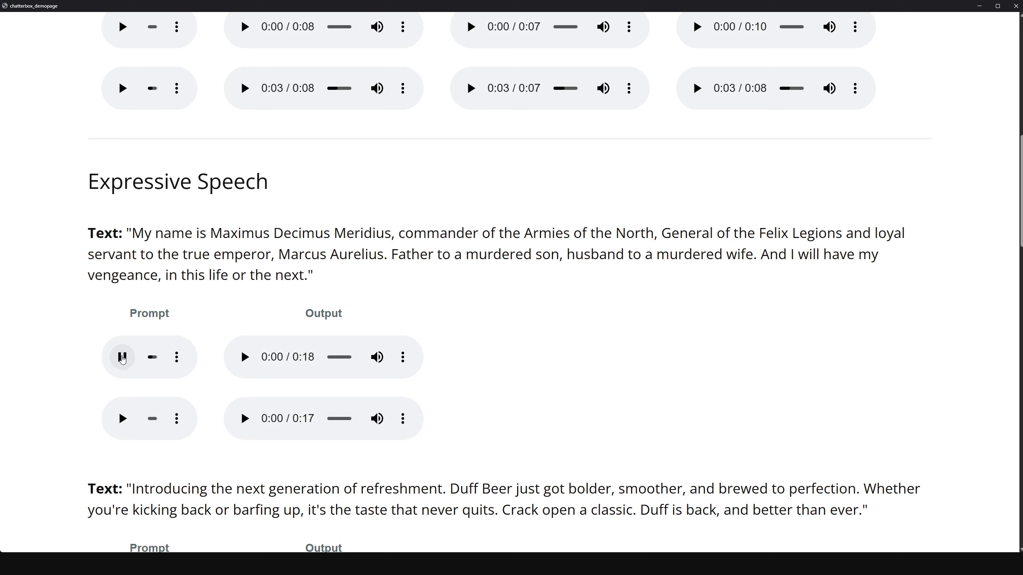
click(385, 357)
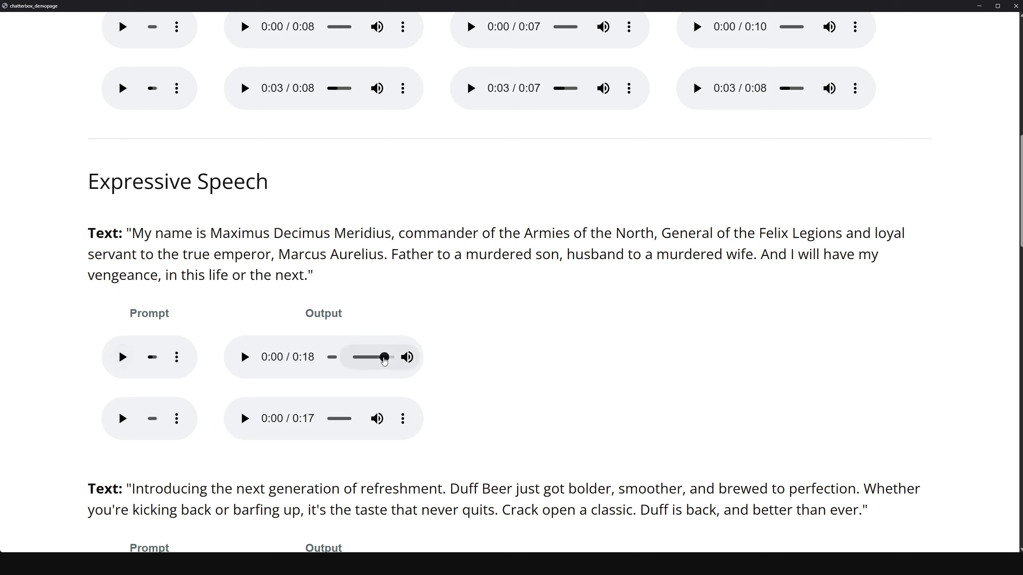
click(245, 357)
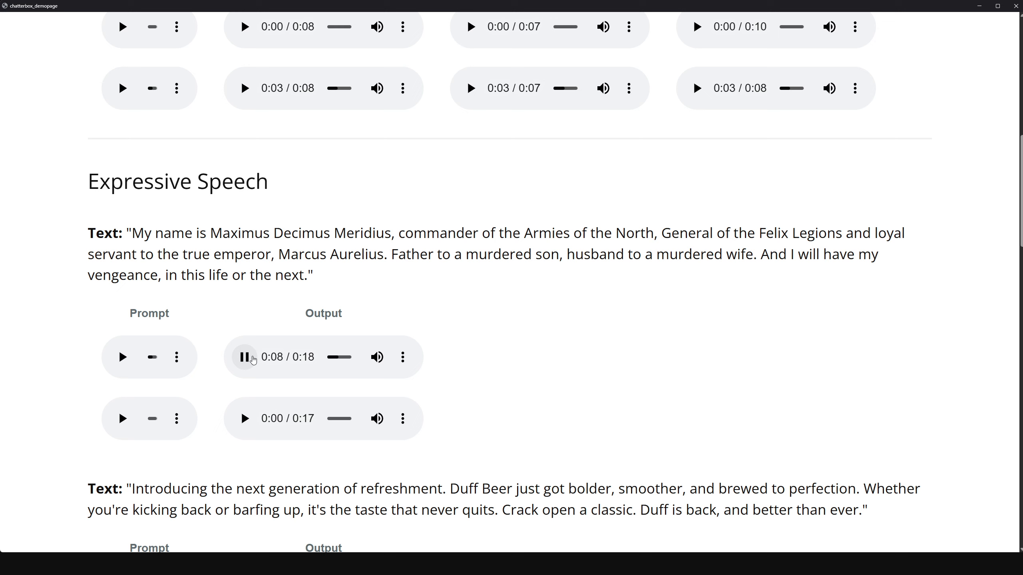
click(252, 359)
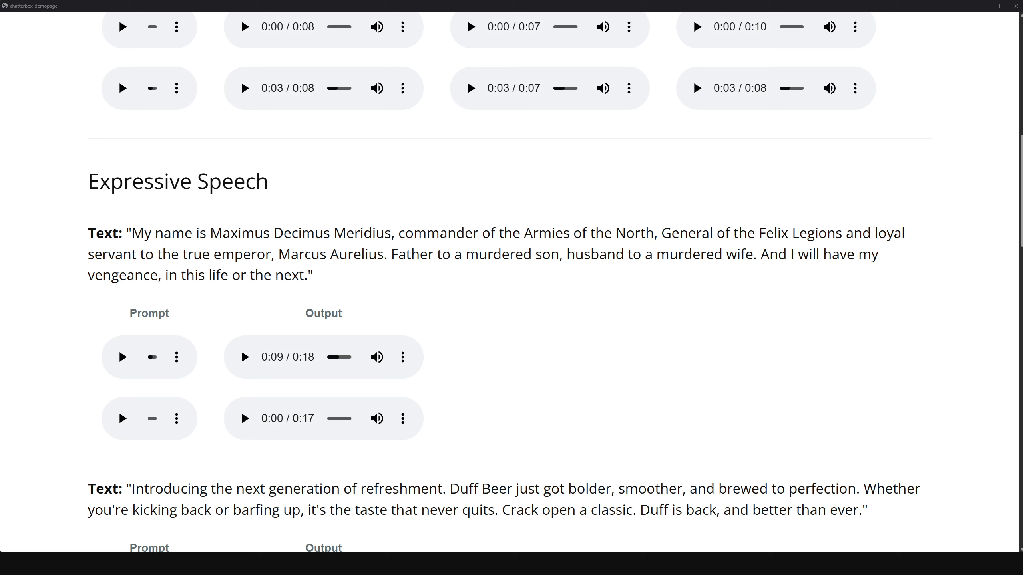
Step: Switch to the Chatterbox Hugging Face Space, generate speech from the existing recipe text, and play the reference and output audio
key(alt+Tab)
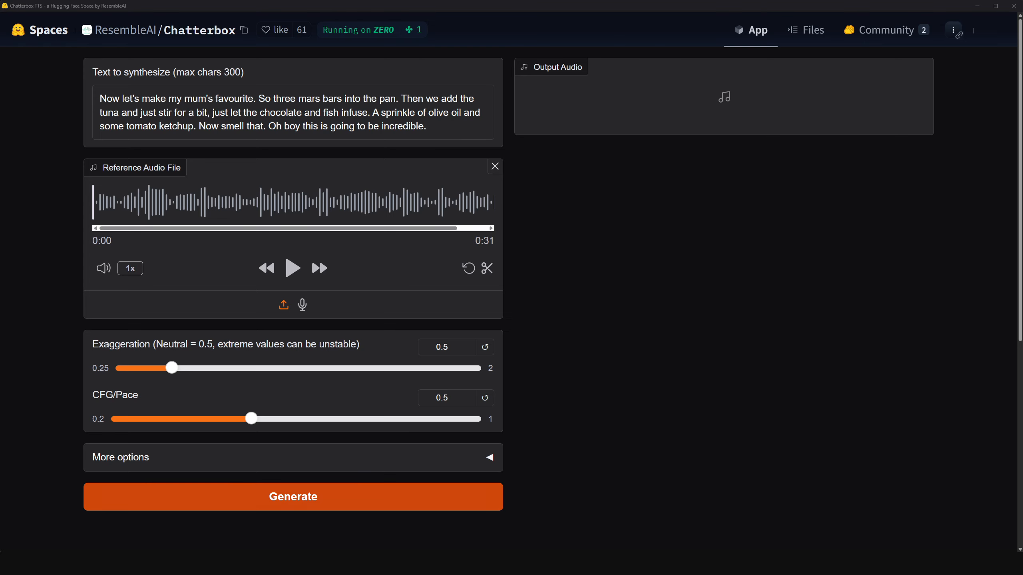
click(293, 496)
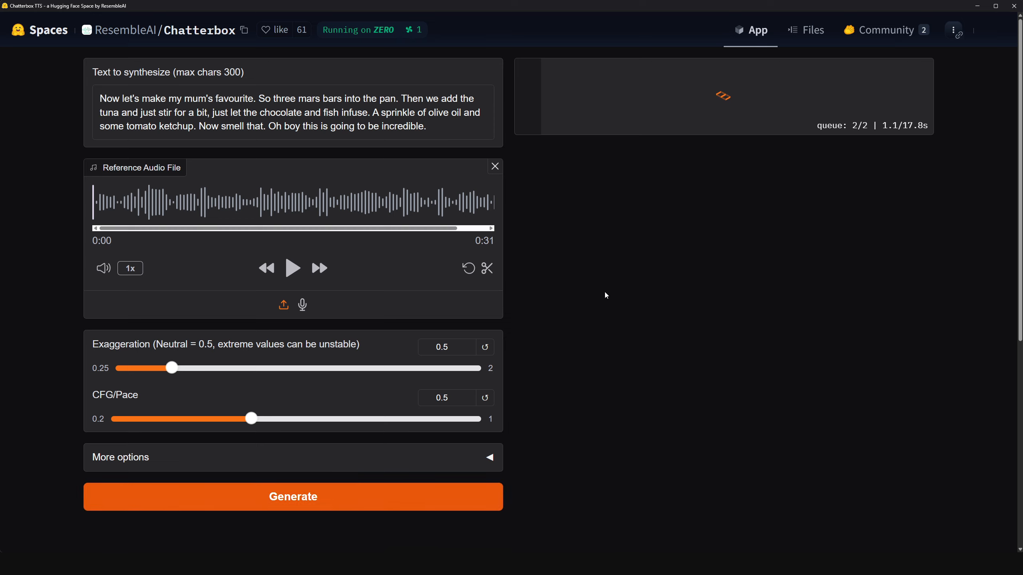
click(292, 277)
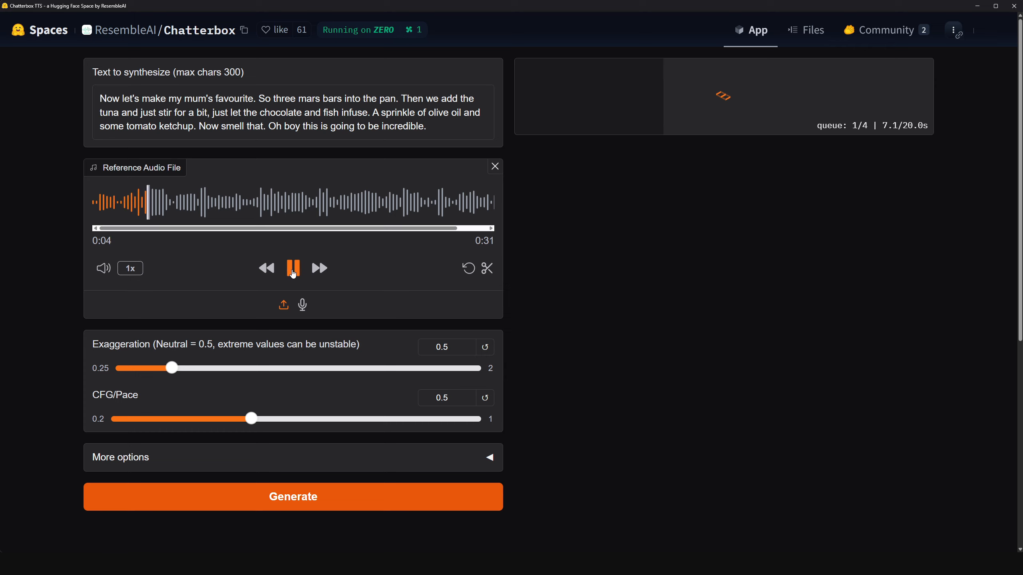
click(293, 274)
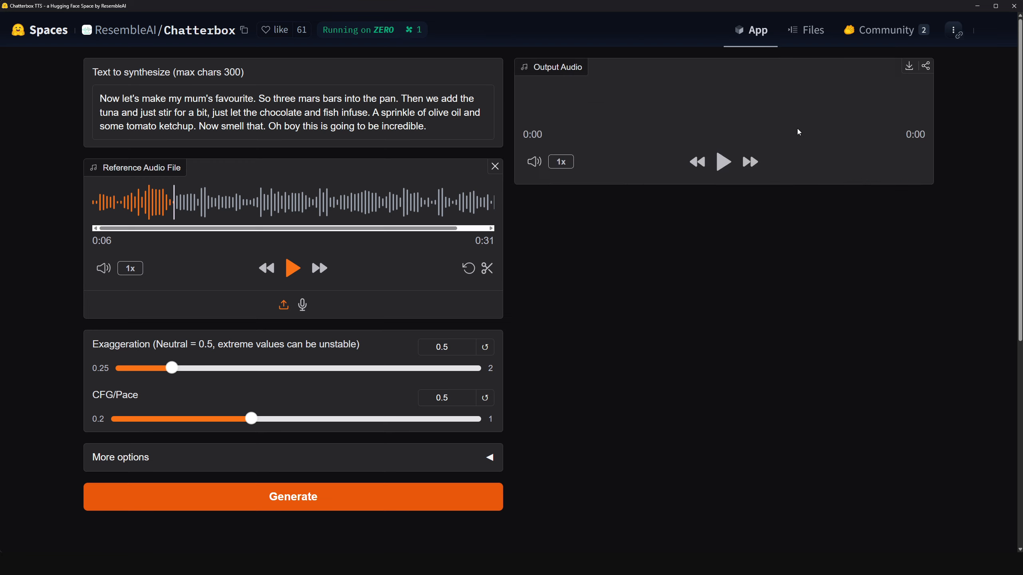
click(723, 165)
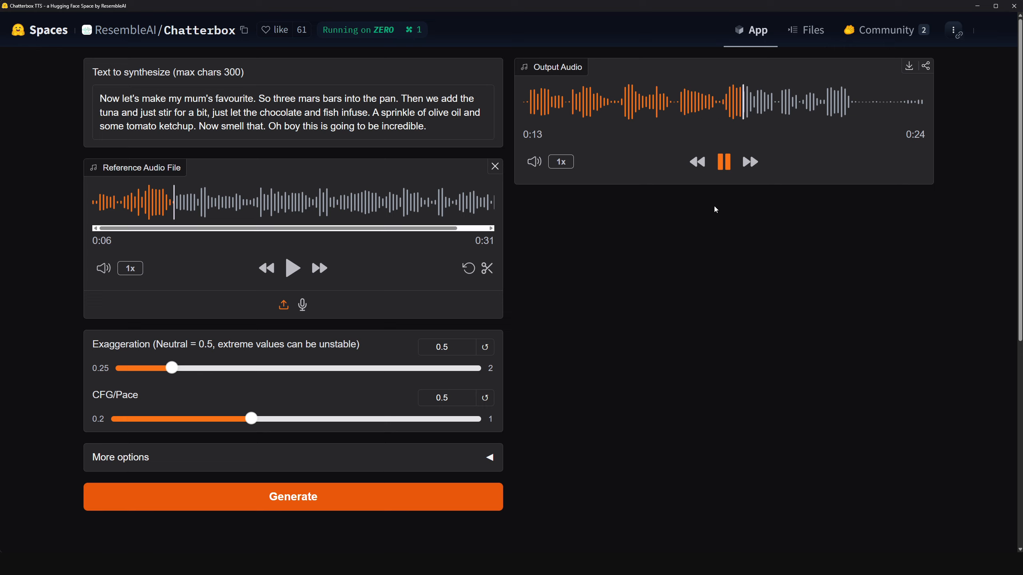
click(727, 171)
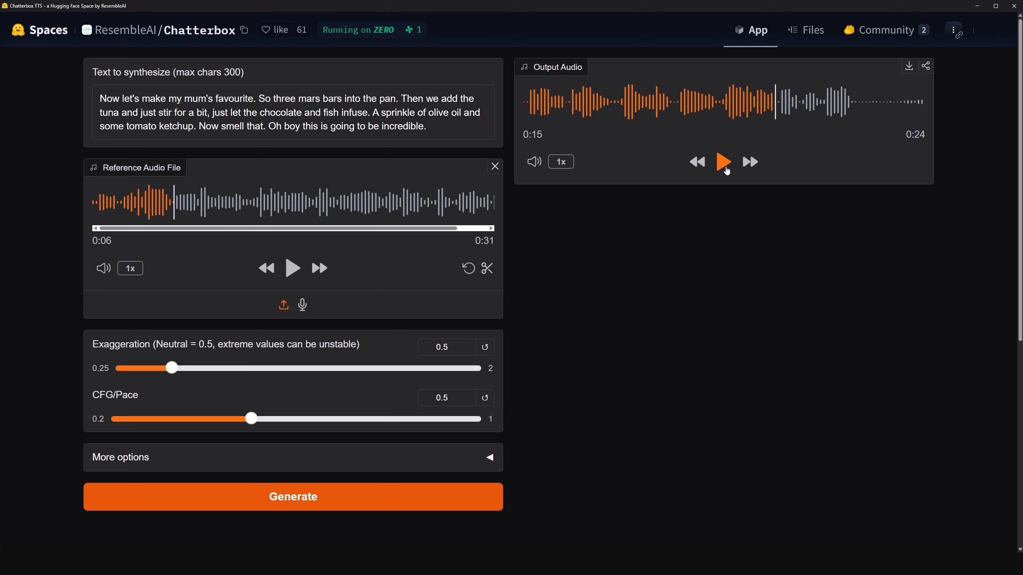
Step: Replace the text to synthesize with "Let's see how fast it can go a second time." and generate the speech
drag(428, 135, 39, 119)
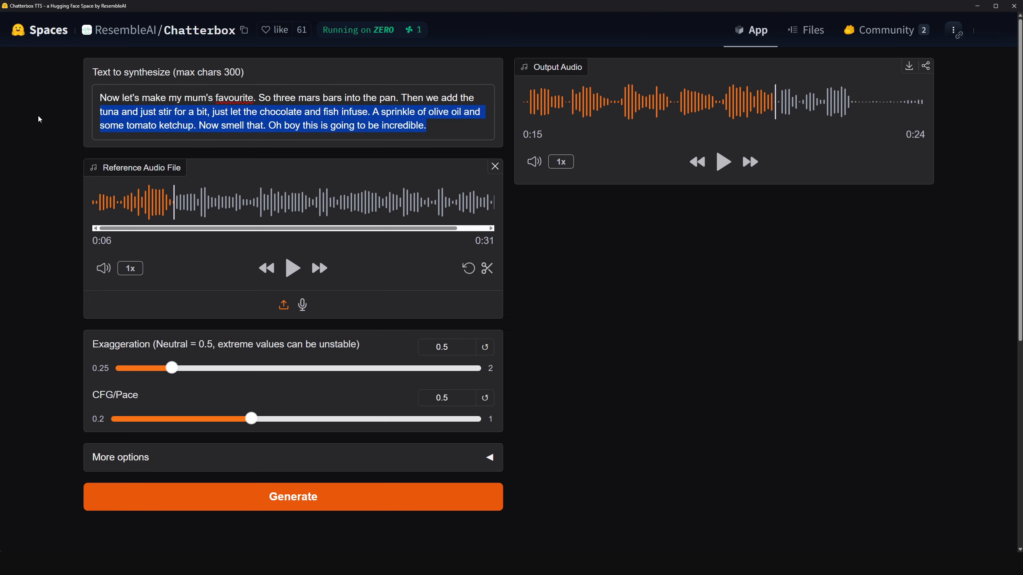
key(ctrl+a)
key(BackSpace)
text(Let's se)
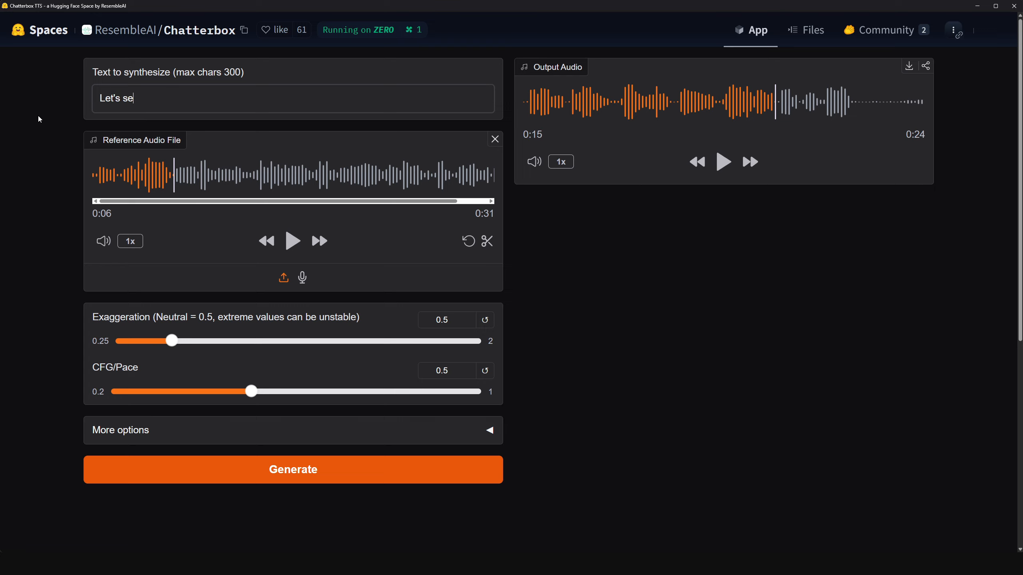
text(e how fast it can go a second time.)
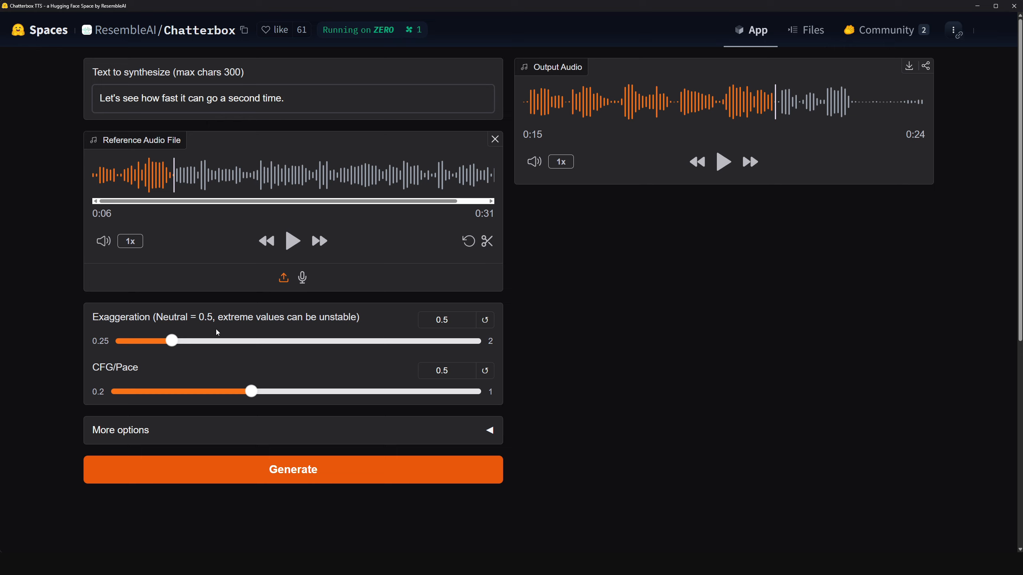
click(298, 475)
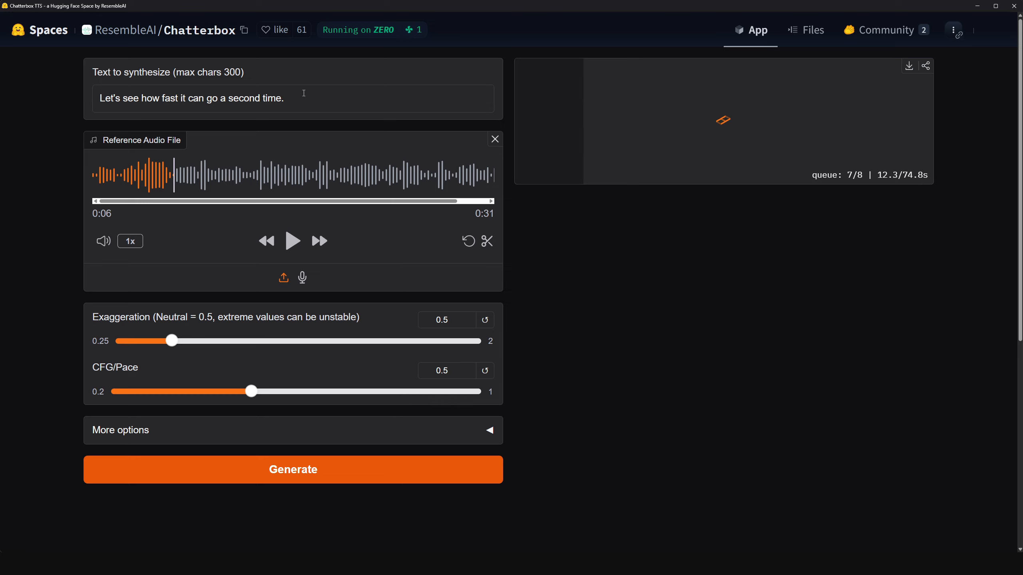
Step: Append "Maybe not quite as fast." to the text to synthesize and play the output audio
click(309, 98)
text(Maybe not quite as fast.)
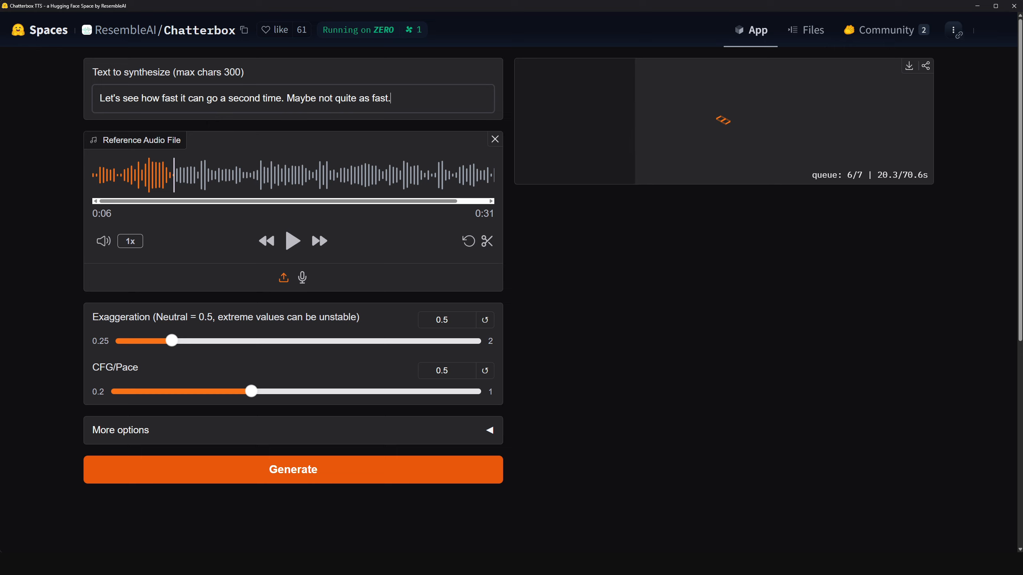
click(727, 167)
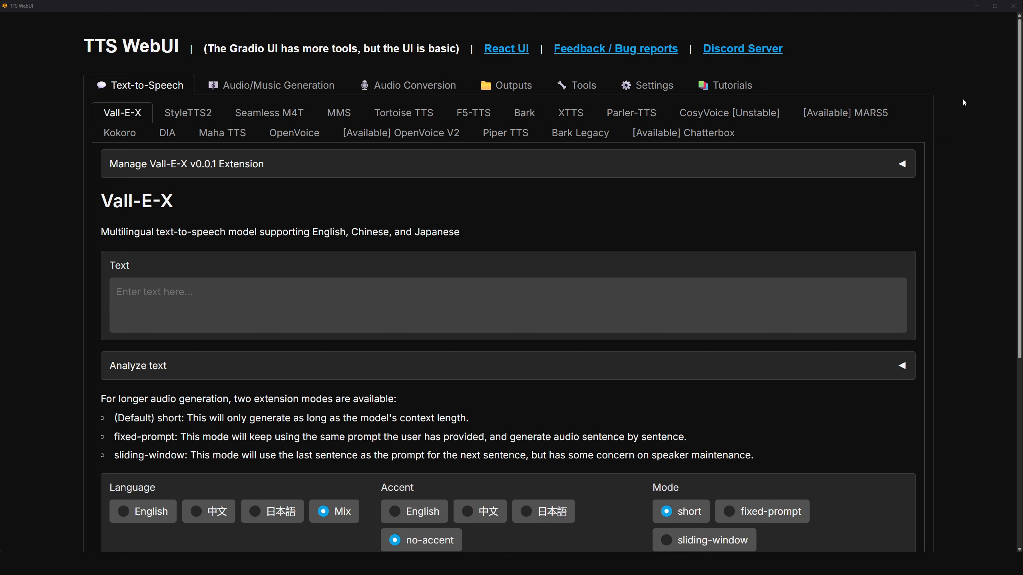
Step: In TTS WebUI, start installing the available Chatterbox text-to-speech extension
click(716, 139)
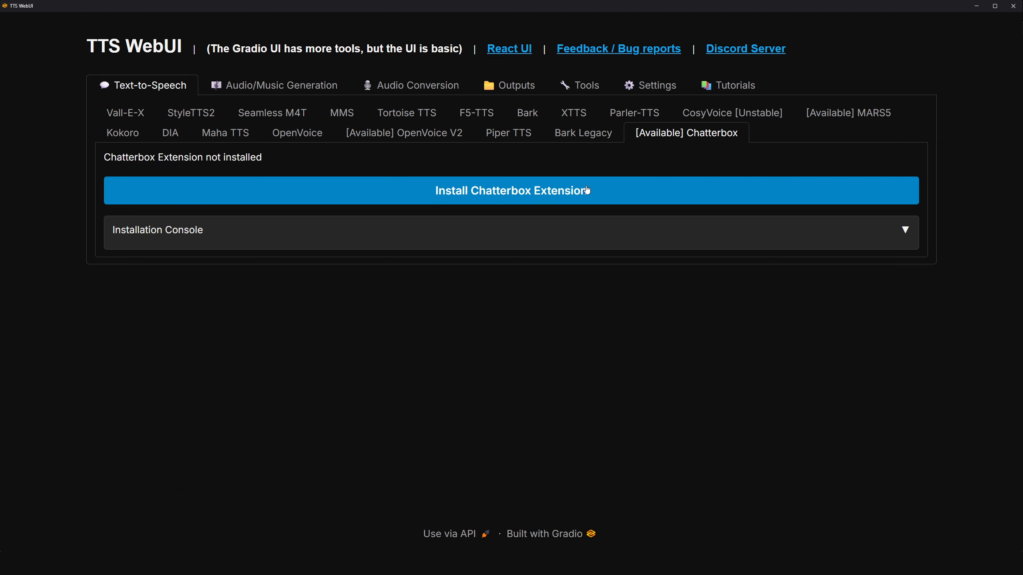
click(615, 195)
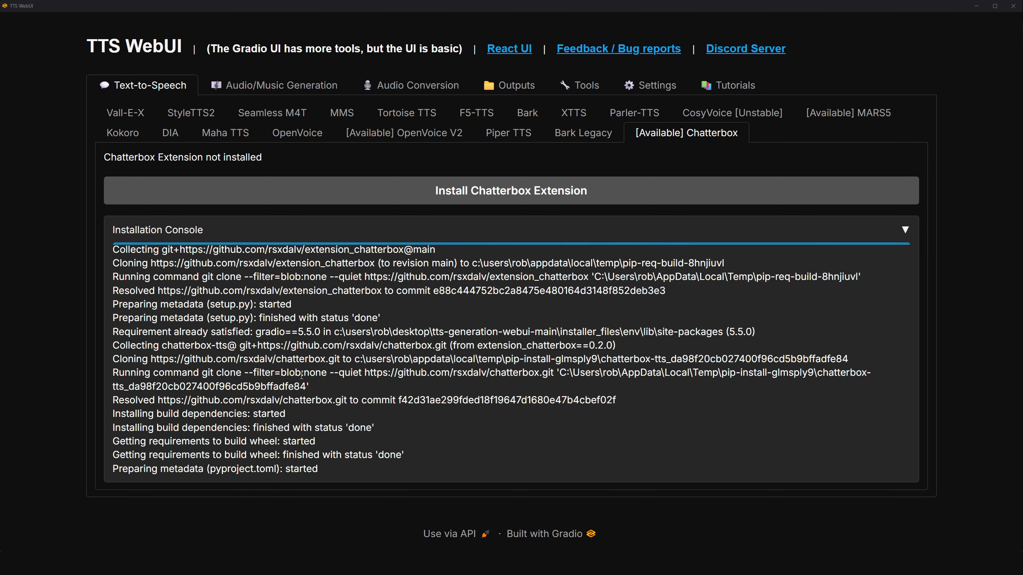
Step: Follow the Chatterbox installation console log through to its final line about the dependencies
scroll(303, 385, down, 6)
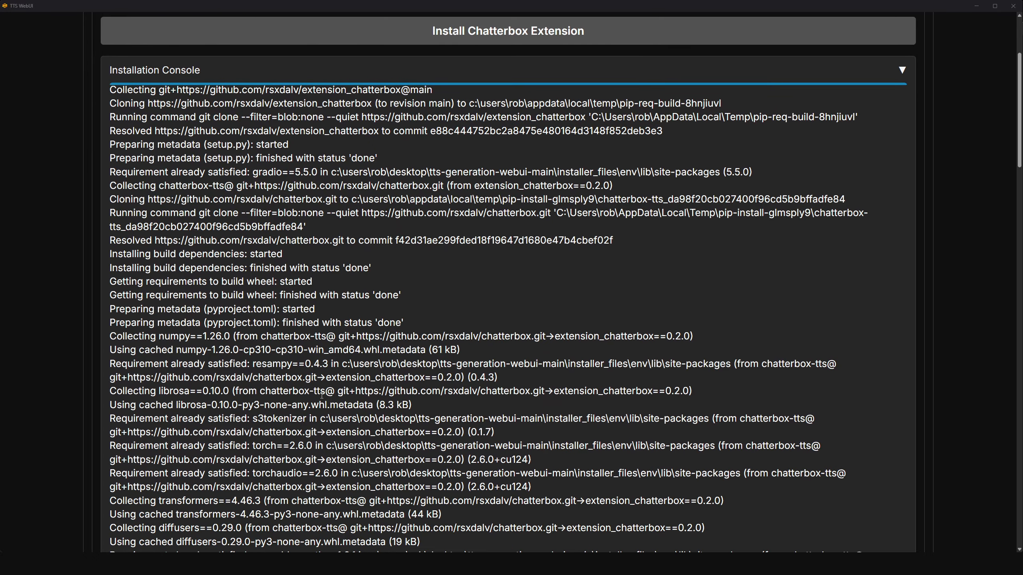
scroll(322, 395, down, 15)
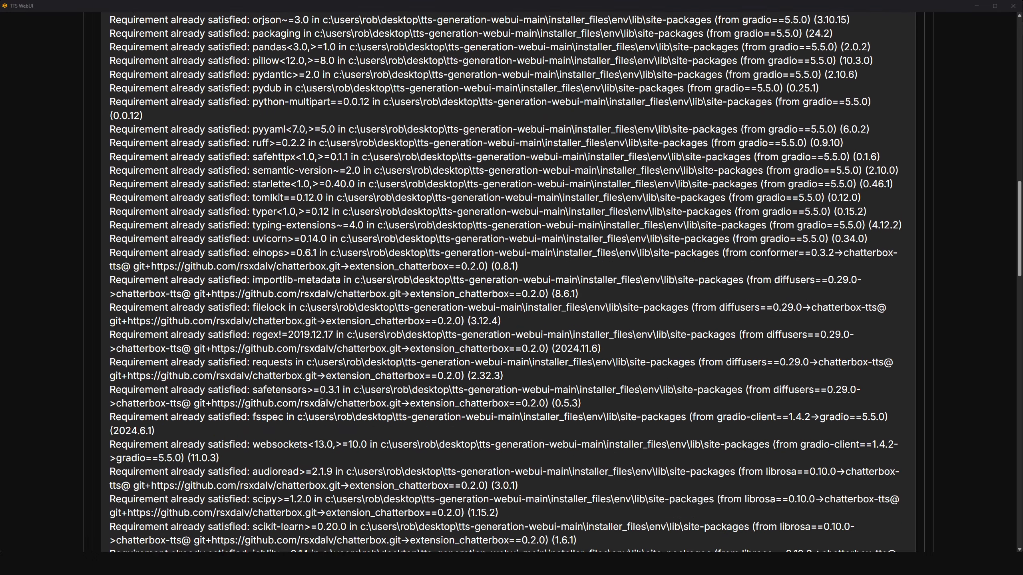
scroll(322, 396, down, 10)
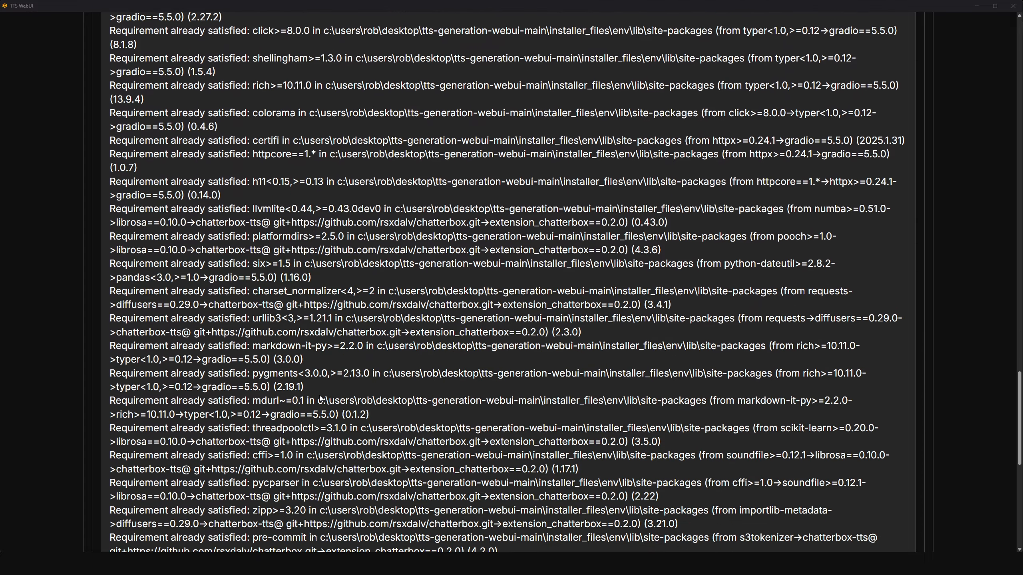
scroll(321, 398, down, 5)
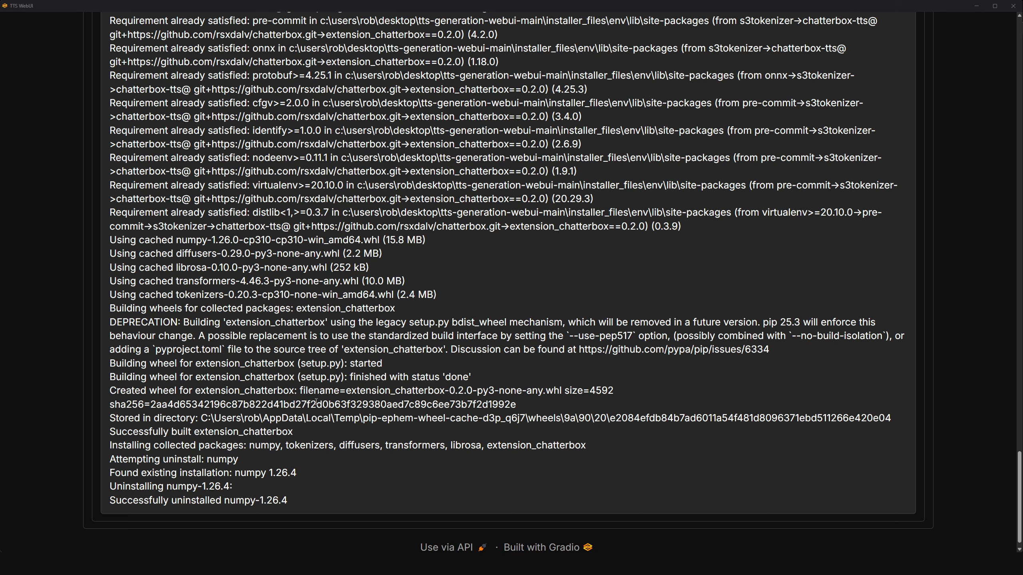
scroll(316, 402, down, 1)
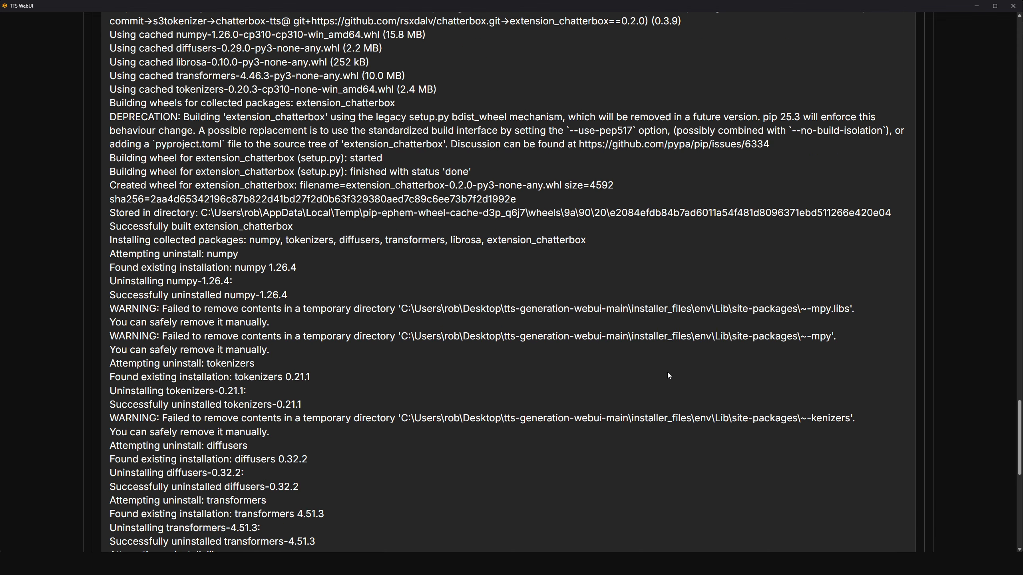
scroll(667, 375, down, 7)
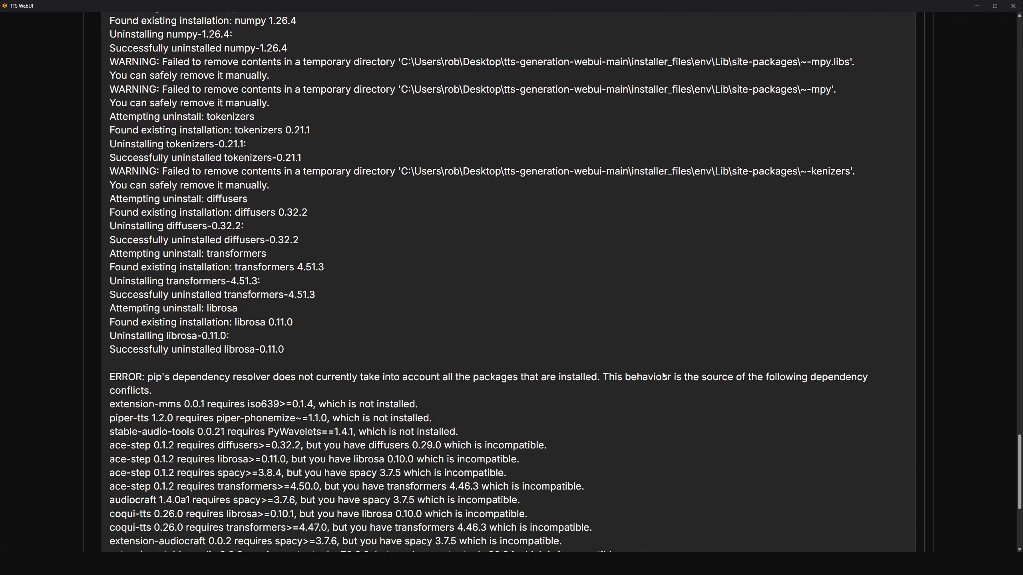
scroll(664, 373, down, 3)
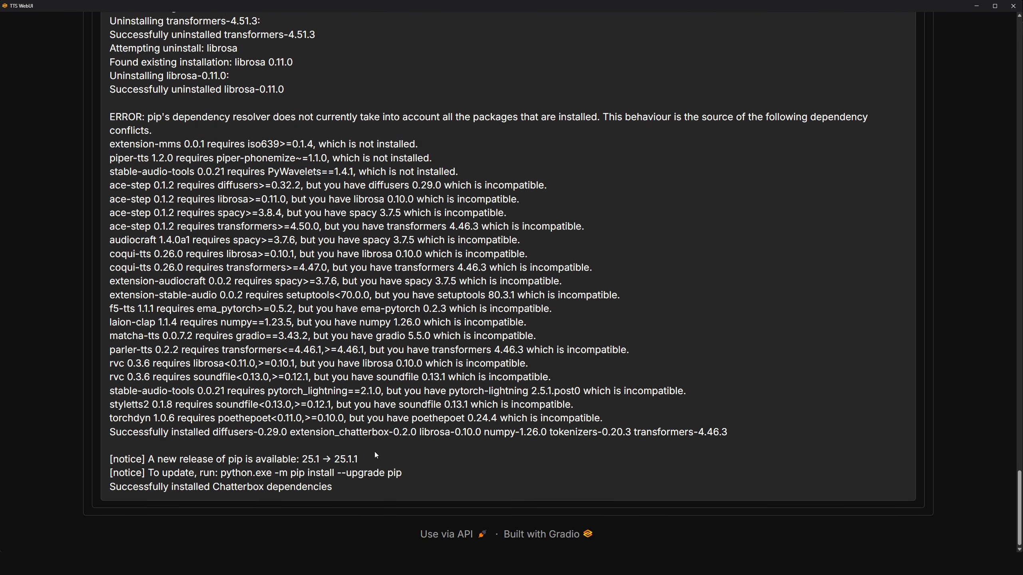
drag(110, 488, 331, 487)
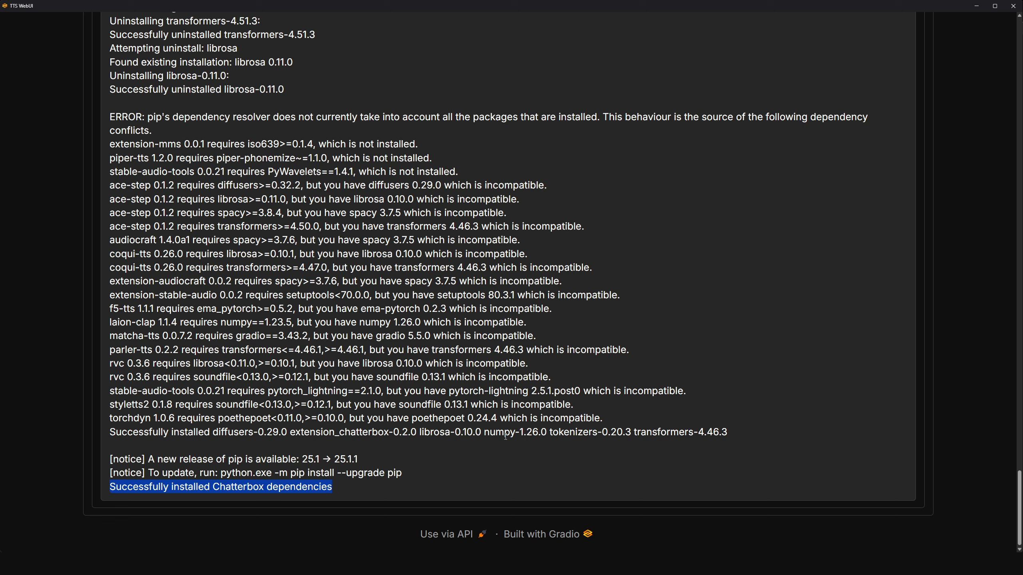
click(970, 400)
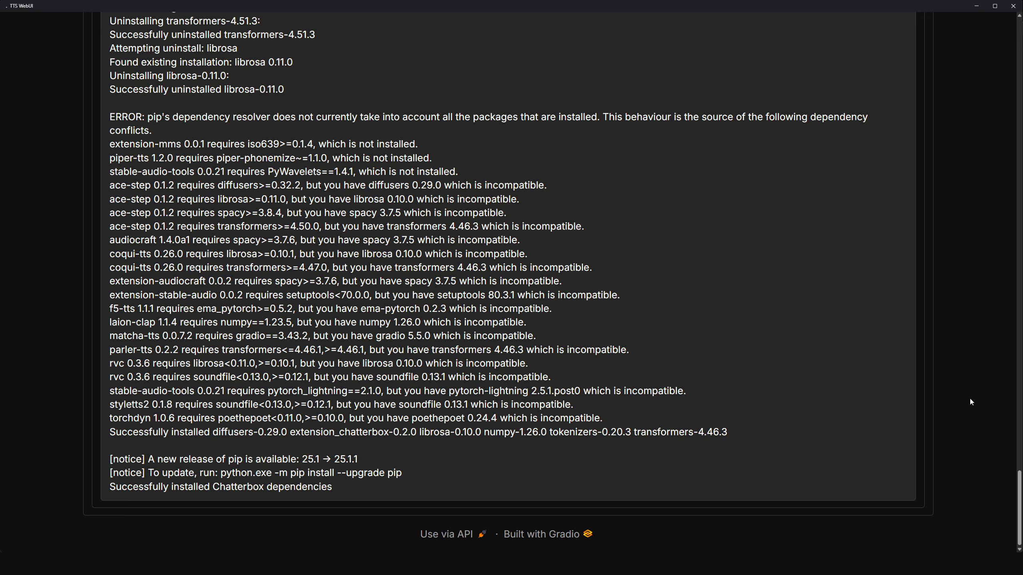
Step: Reload TTS WebUI and open the Chatterbox text-to-speech page at its generation settings
key(F5)
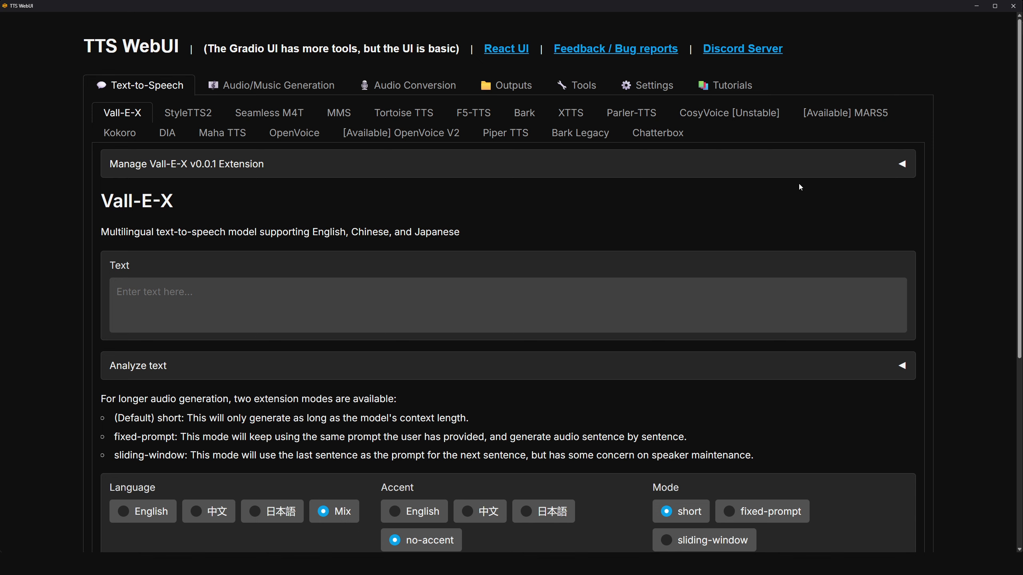
click(674, 138)
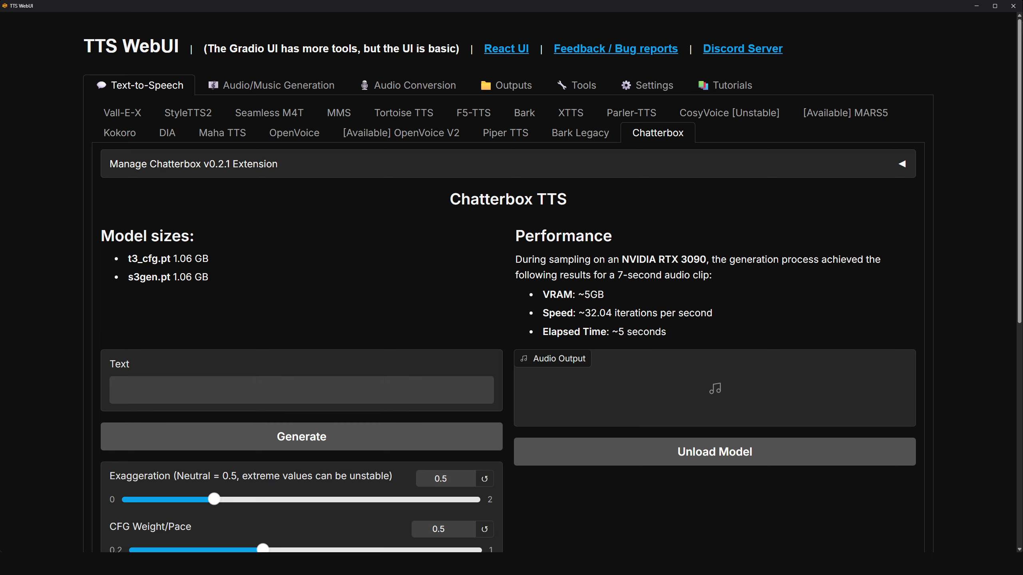
scroll(559, 395, down, 5)
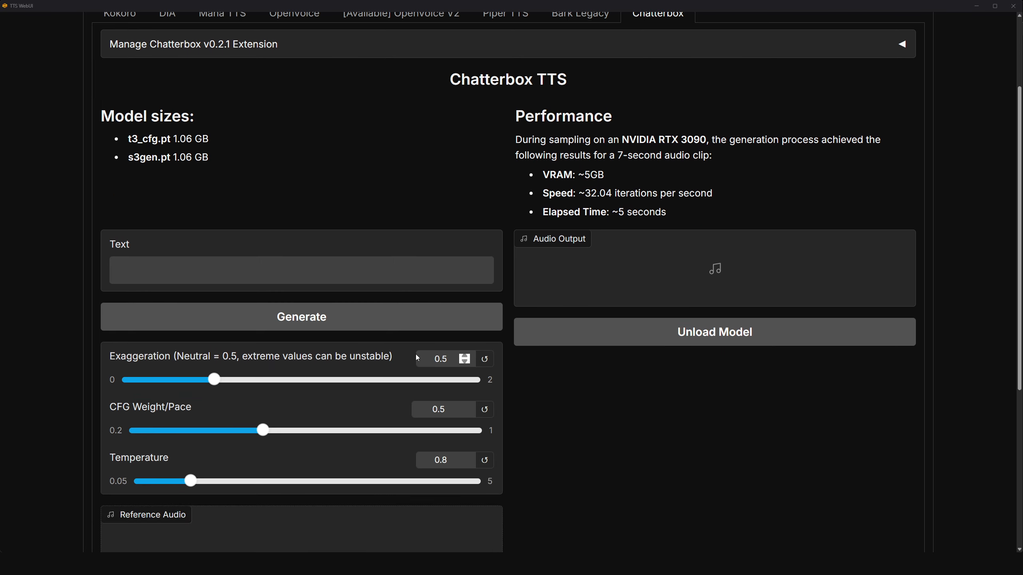
scroll(346, 195, up, 1)
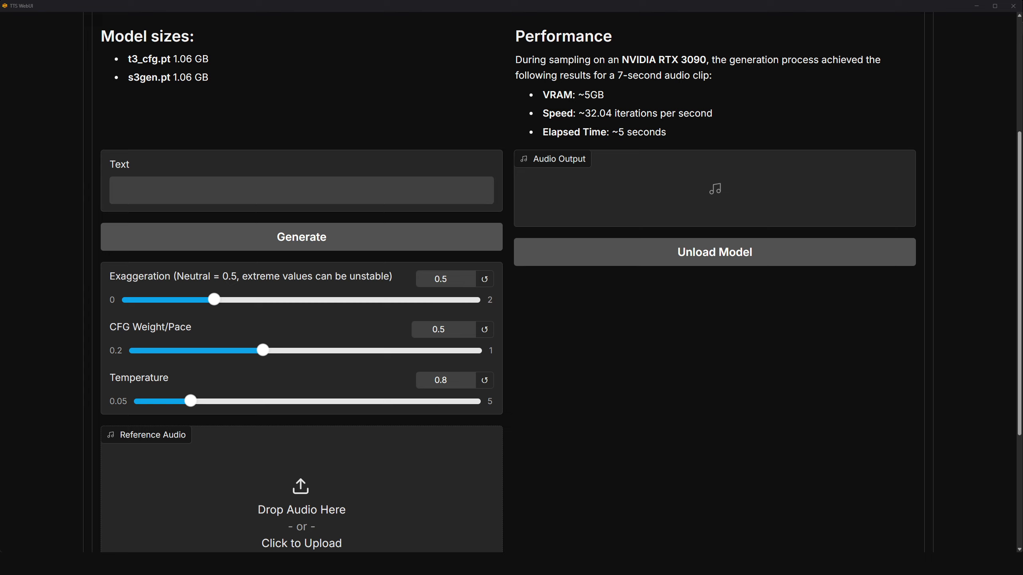
Step: Generate Chatterbox speech for the text "Hello world!" with exaggeration 0.5, CFG weight 0.5 and temperature 0.8
click(296, 192)
text(Hello world!)
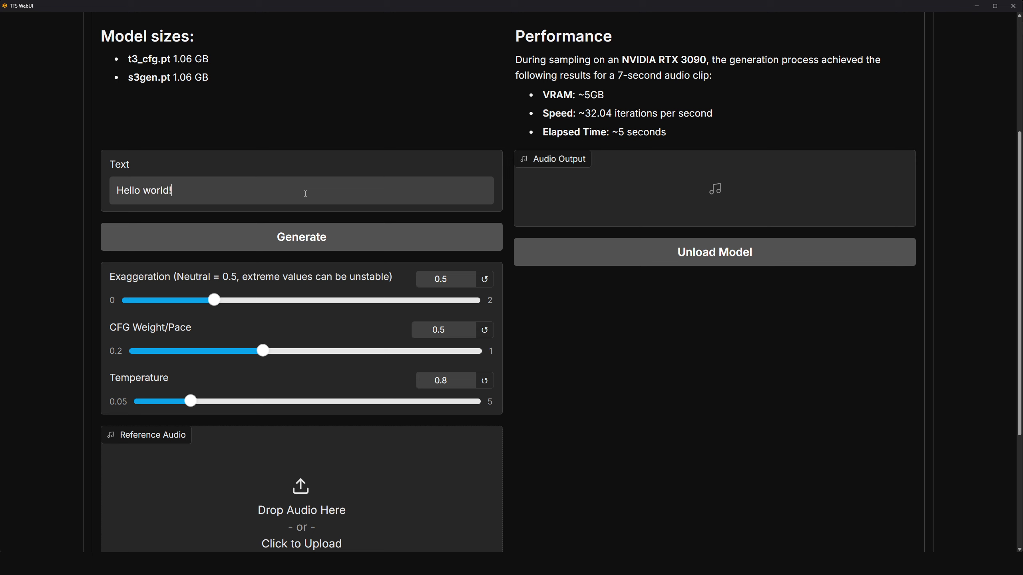
click(310, 236)
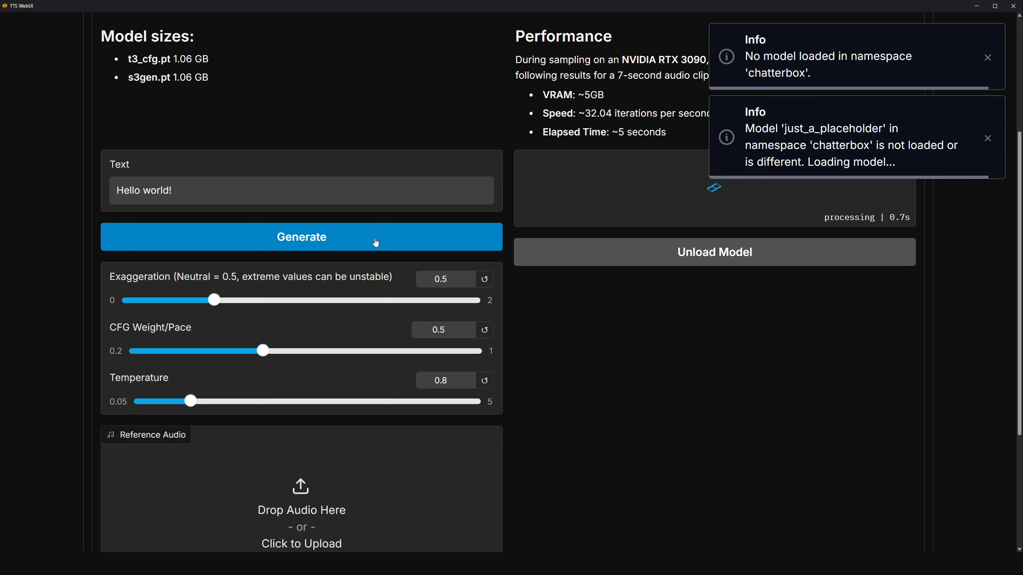
scroll(709, 300, down, 2)
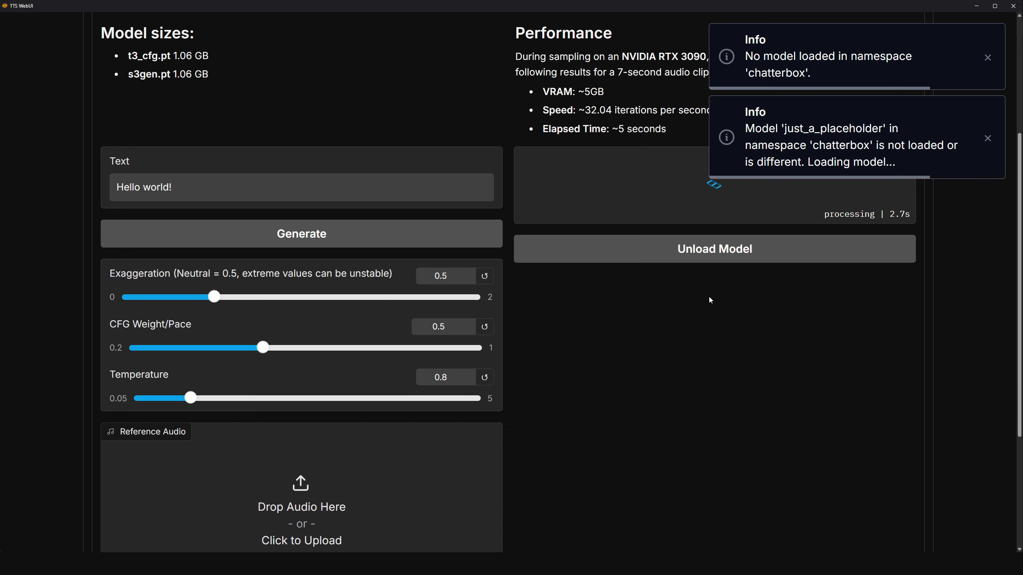
scroll(710, 300, down, 3)
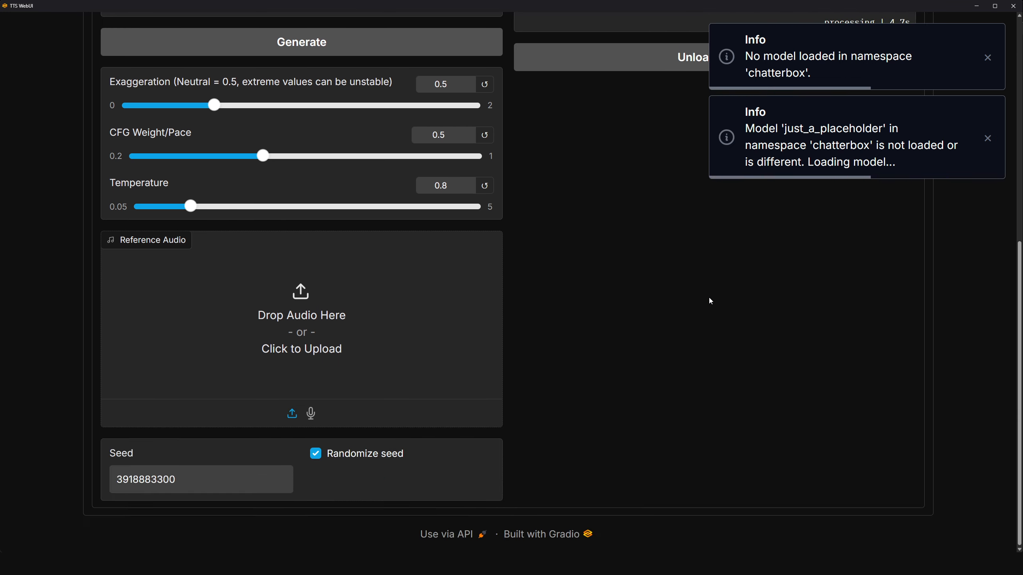
scroll(710, 301, up, 7)
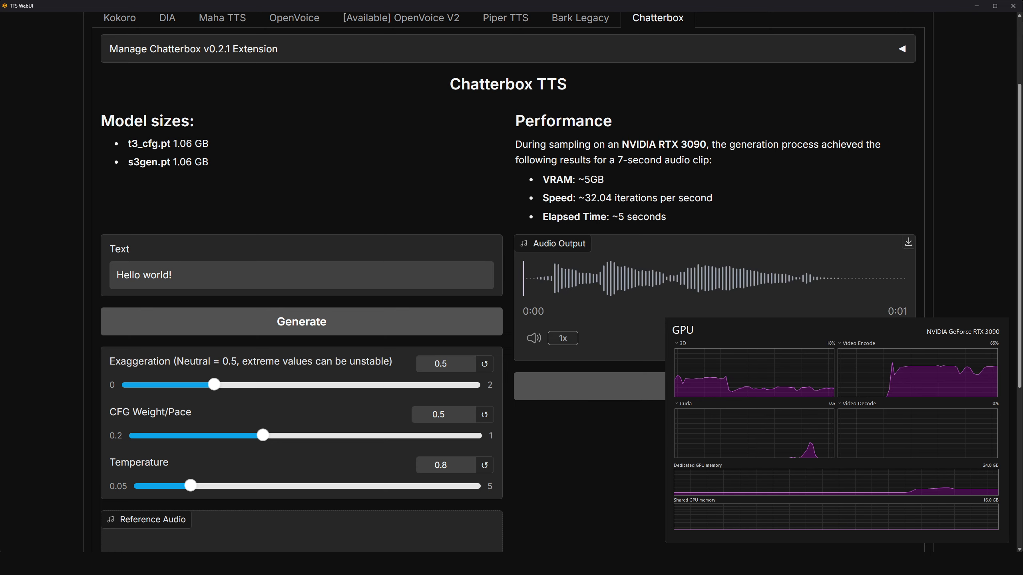
Step: Append "Again!" to the text and generate the speech once more
click(228, 274)
text(Again!)
click(292, 322)
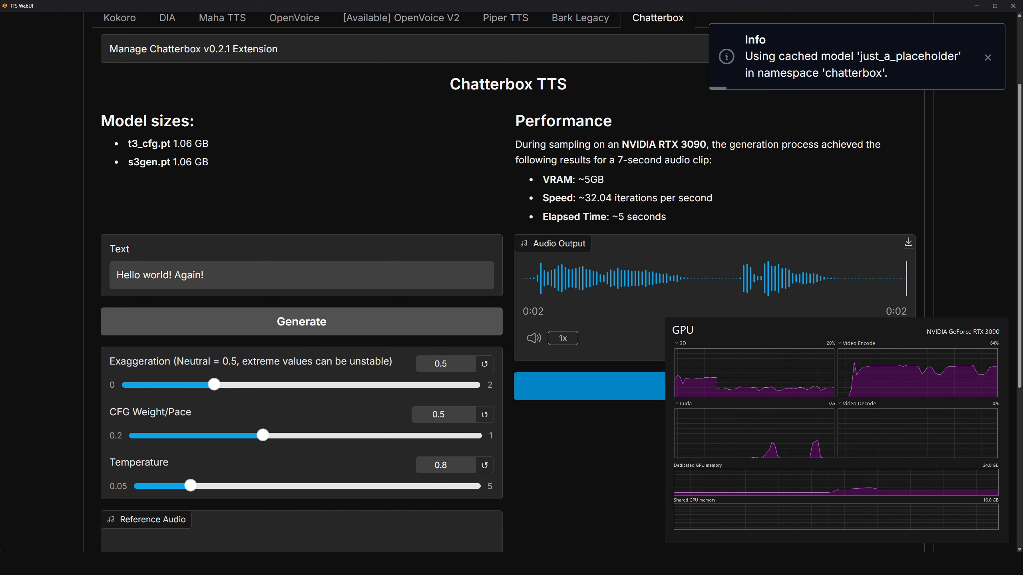
Step: Unload the Chatterbox model to free the GPU memory
click(715, 387)
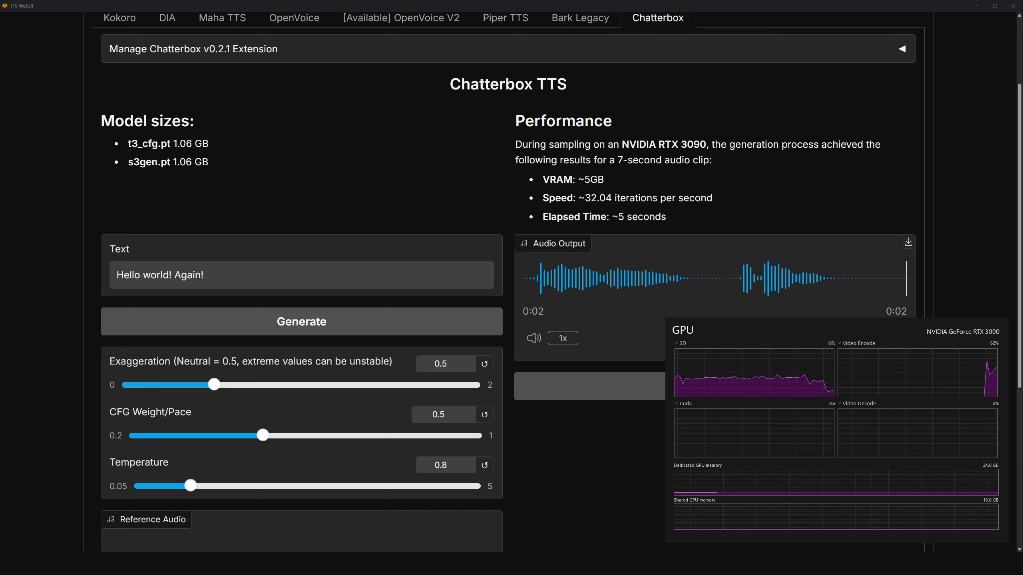
key(alt+Tab)
key(alt+Tab)
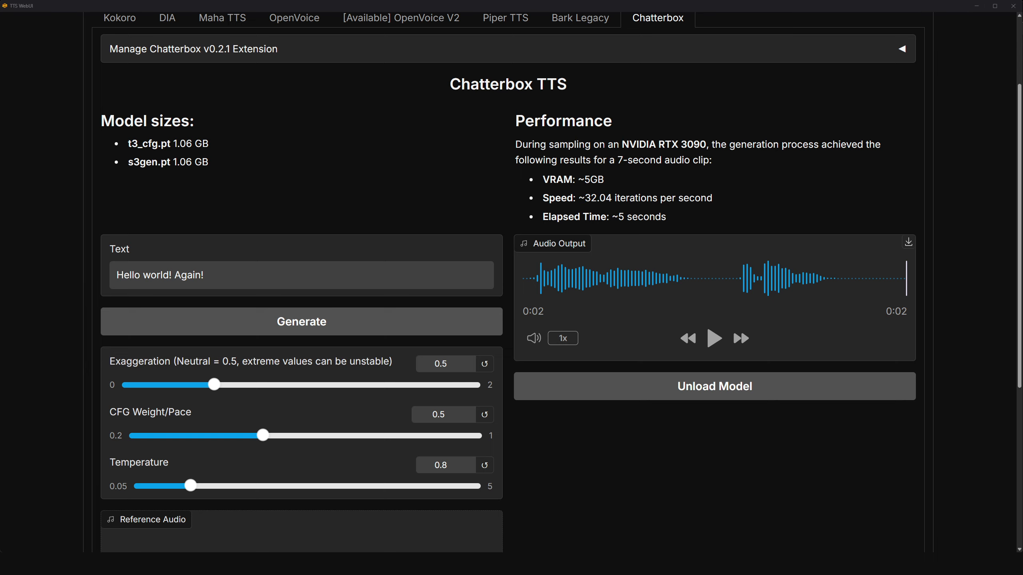
Step: Refresh the saved outputs list and play the audio of the newest "hello_world_aga" entry
scroll(853, 133, up, 3)
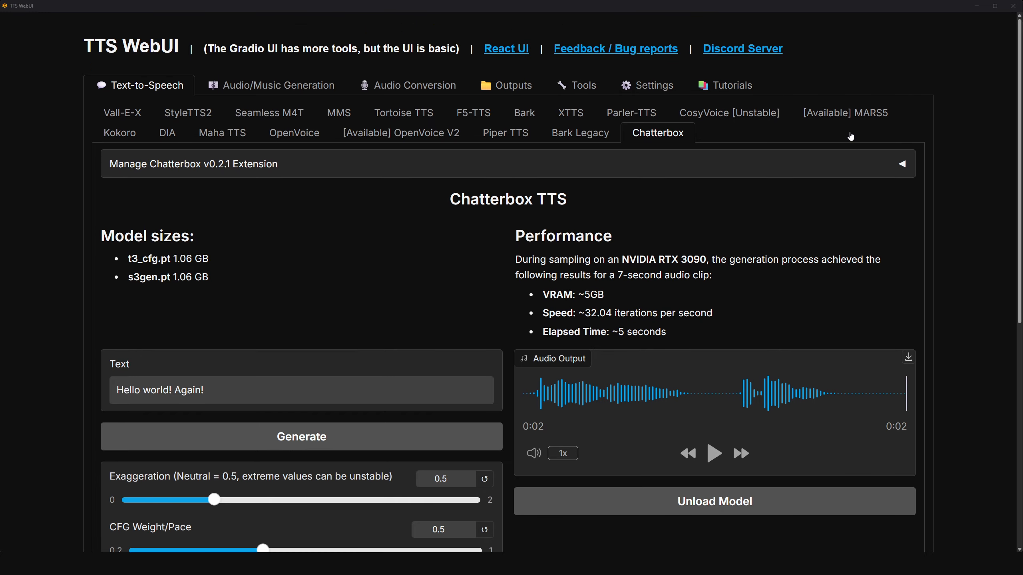
click(511, 86)
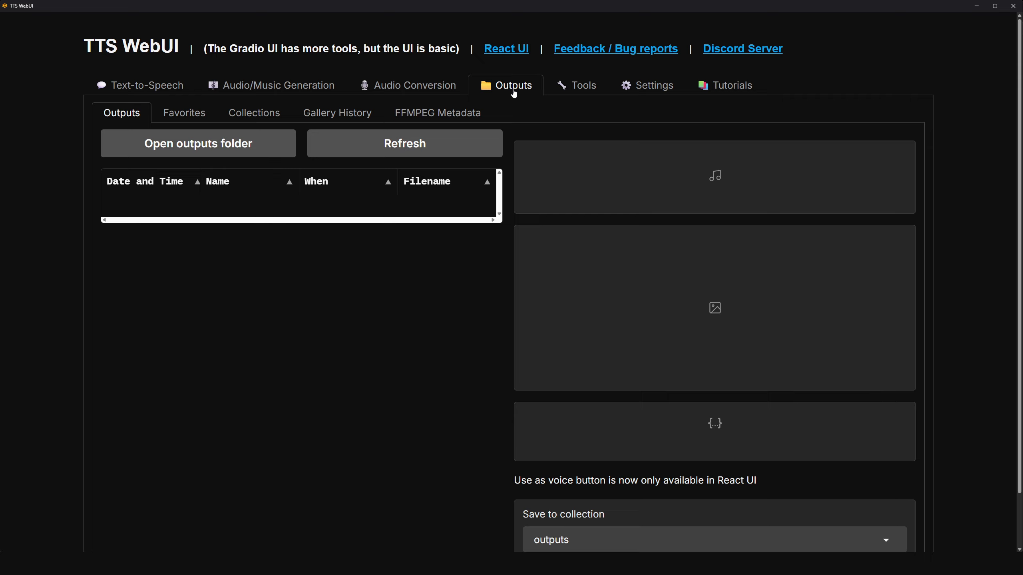
click(439, 143)
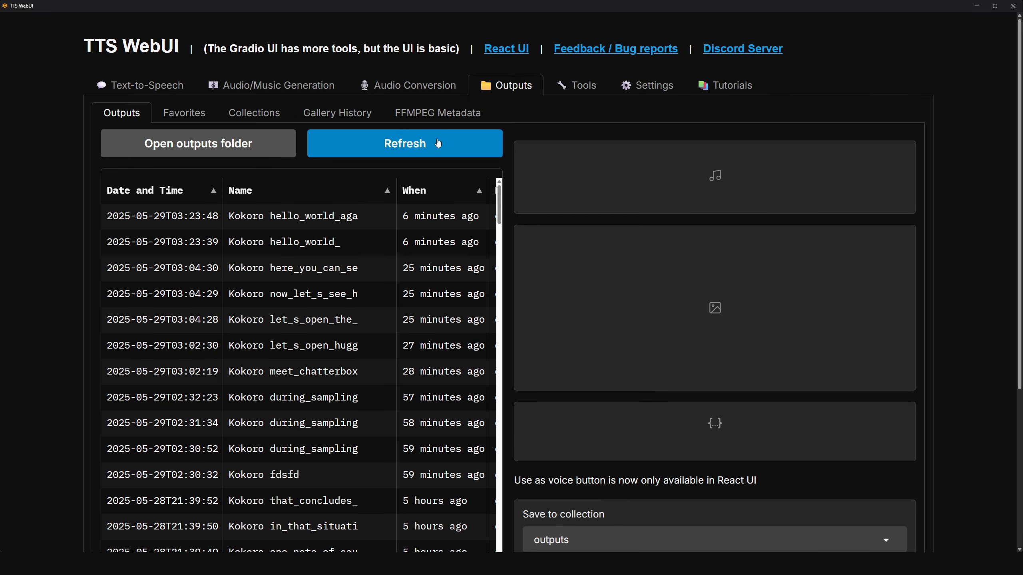
click(369, 213)
scroll(342, 213, down, 3)
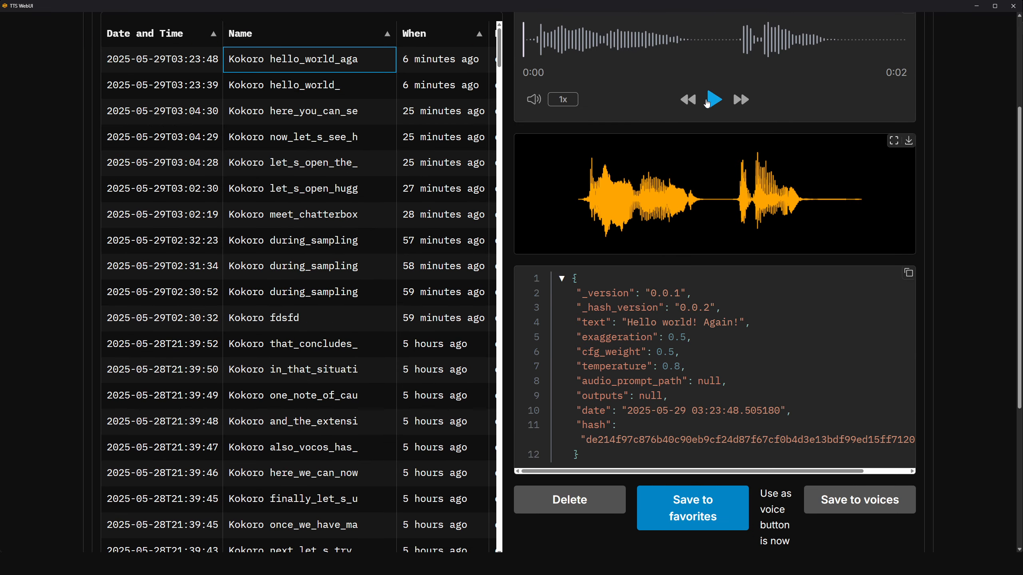
click(709, 103)
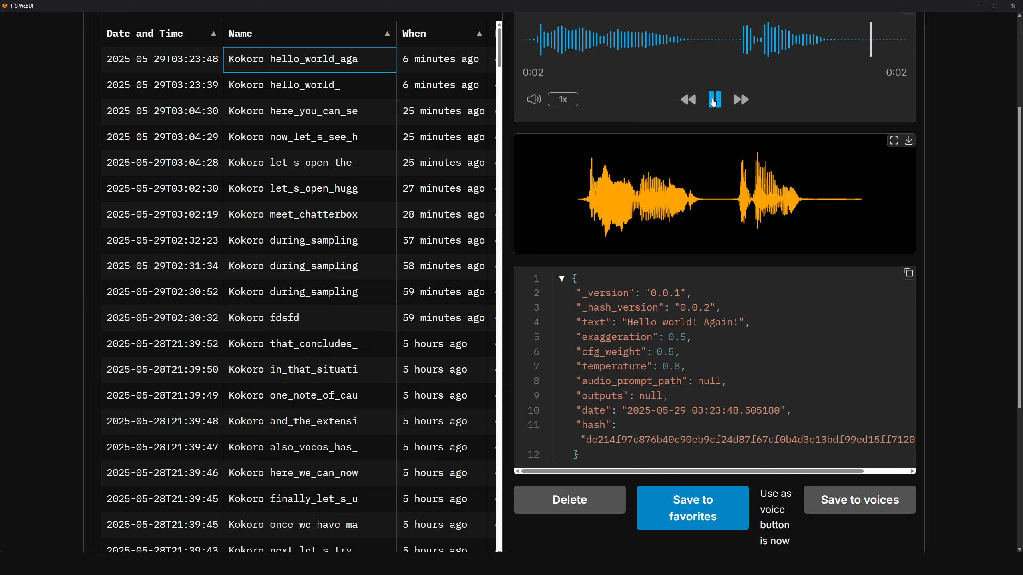